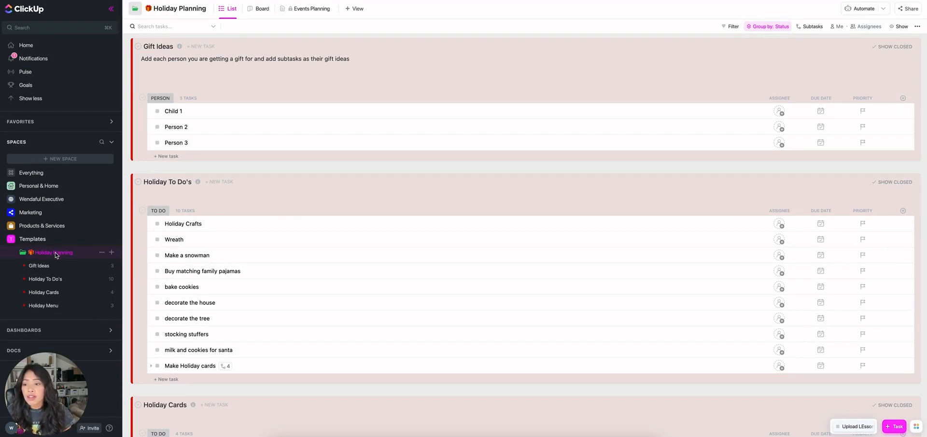
- Look over the lists in the Holiday Planning folder and open the Gift Ideas list
{"action": "scroll", "coordinate": [250, 185], "scroll_direction": "down", "scroll_amount": 6}
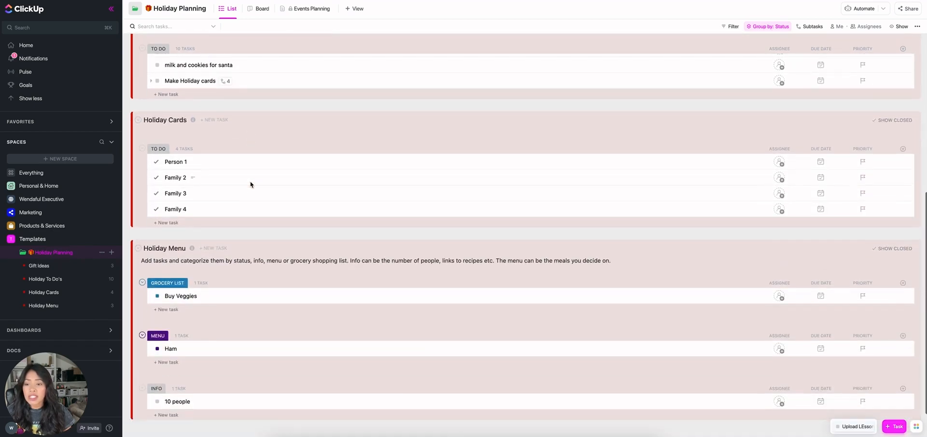
{"action": "scroll", "coordinate": [250, 184], "scroll_direction": "up", "scroll_amount": 6}
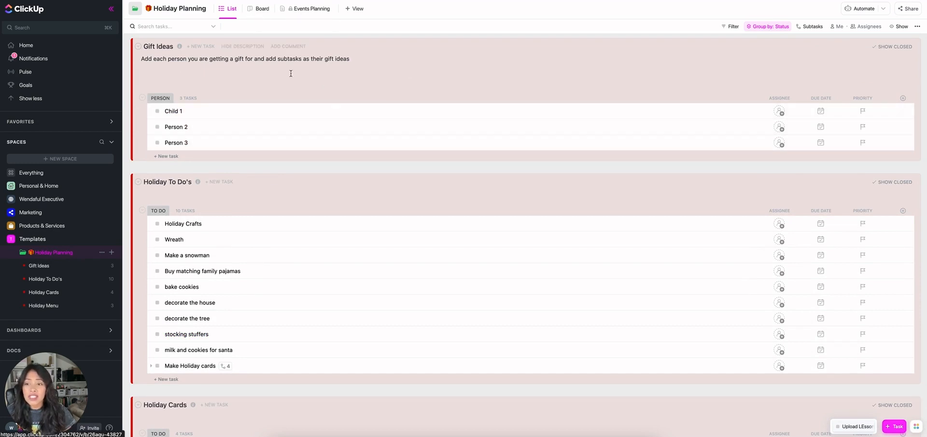
{"action": "left_click", "coordinate": [39, 266]}
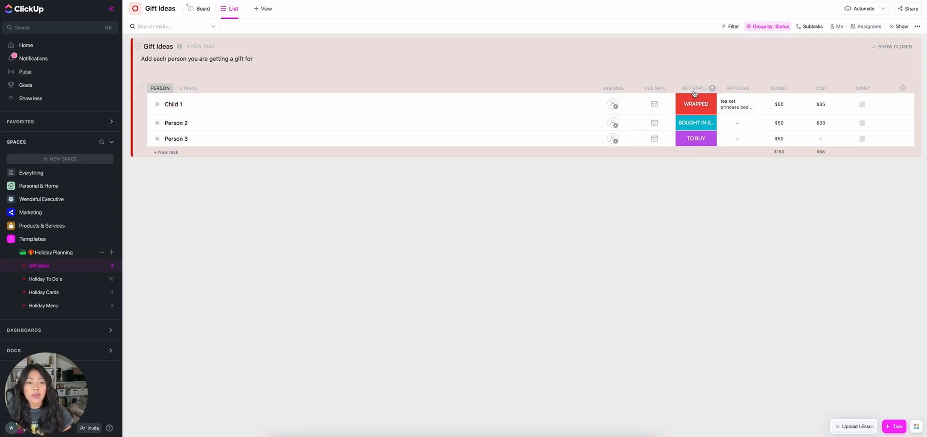
- Review the available Gift Status options for Child 1, keeping its current selection
{"action": "left_click", "coordinate": [156, 105]}
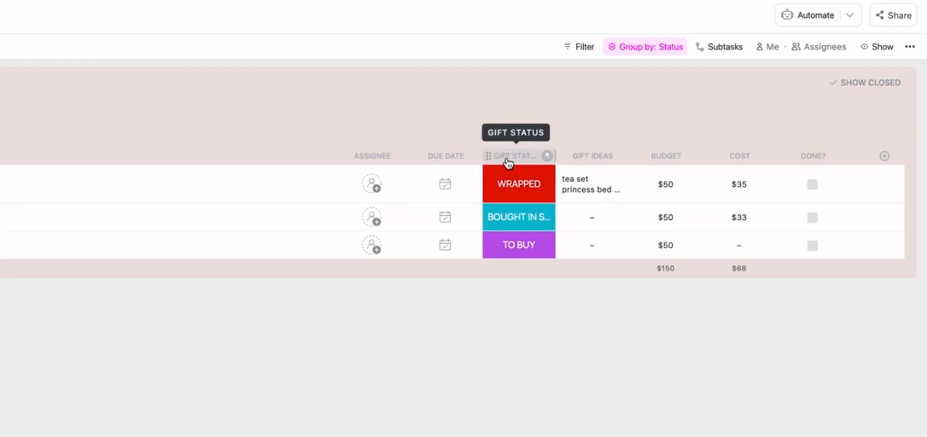
{"action": "left_click", "coordinate": [506, 160]}
{"action": "left_click", "coordinate": [509, 193]}
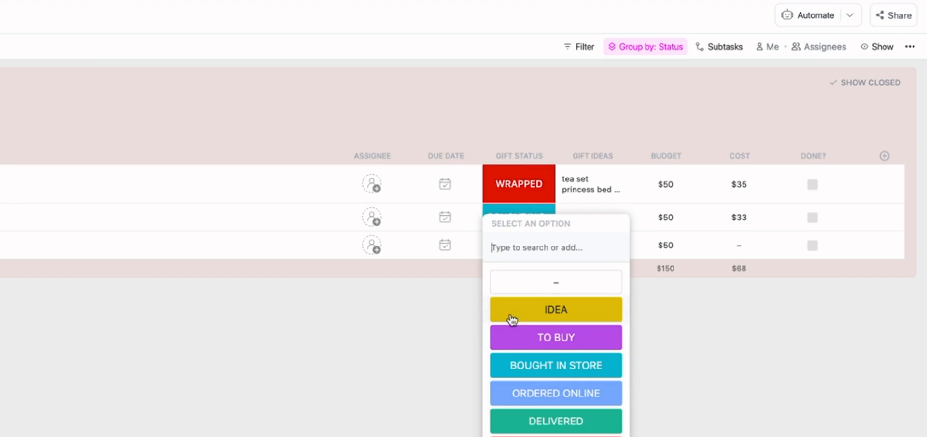
{"action": "scroll", "coordinate": [562, 318], "scroll_direction": "down", "scroll_amount": 1}
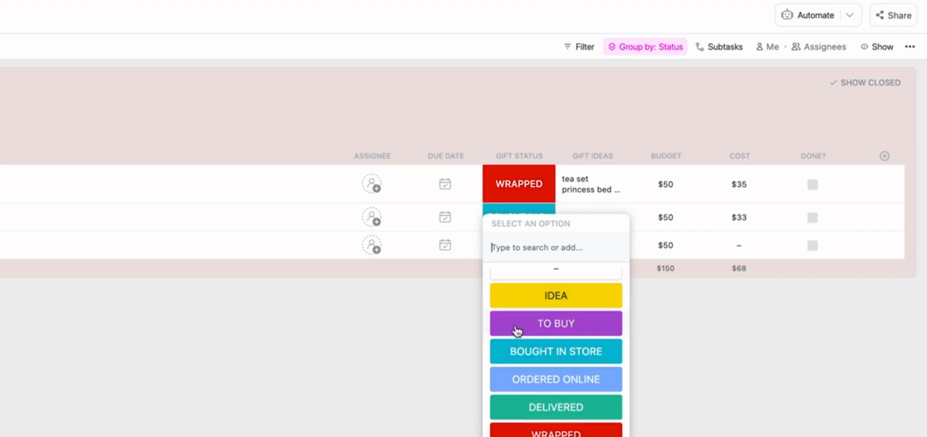
{"action": "scroll", "coordinate": [516, 366], "scroll_direction": "down", "scroll_amount": 1}
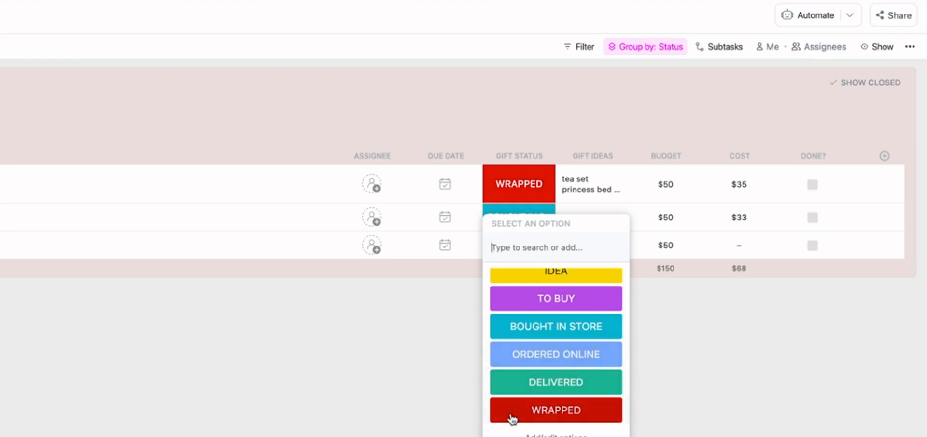
{"action": "left_click", "coordinate": [410, 375]}
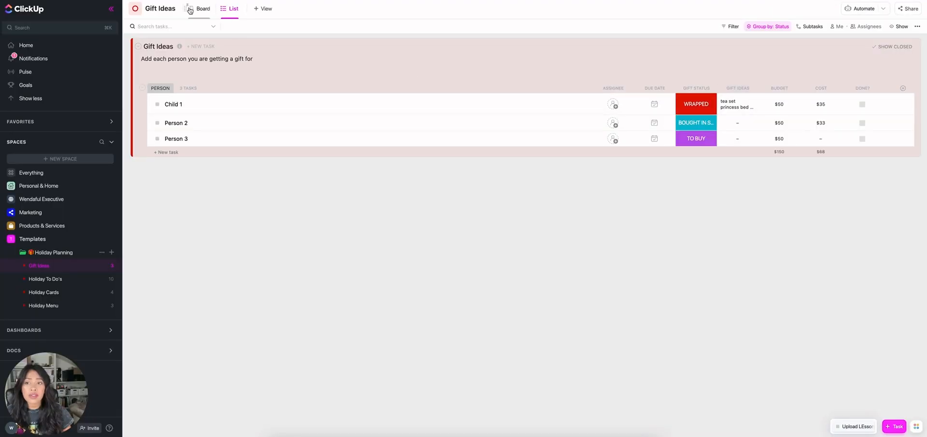
- Show the Gift Ideas list as a board grouped by the GIFT STATUS custom field
{"action": "left_click", "coordinate": [195, 9]}
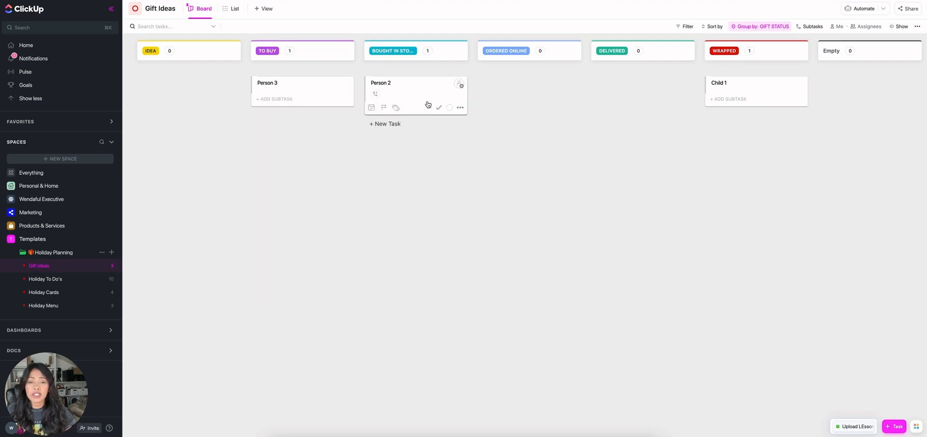
{"action": "left_click", "coordinate": [751, 27]}
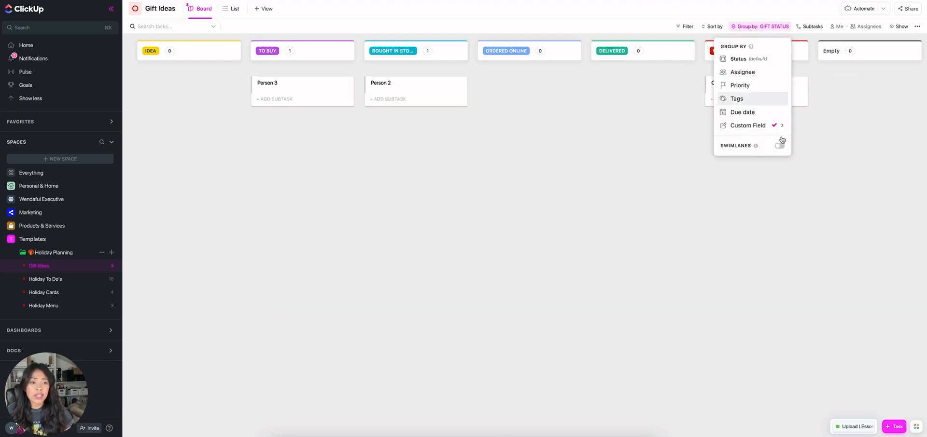
{"action": "left_click", "coordinate": [852, 132]}
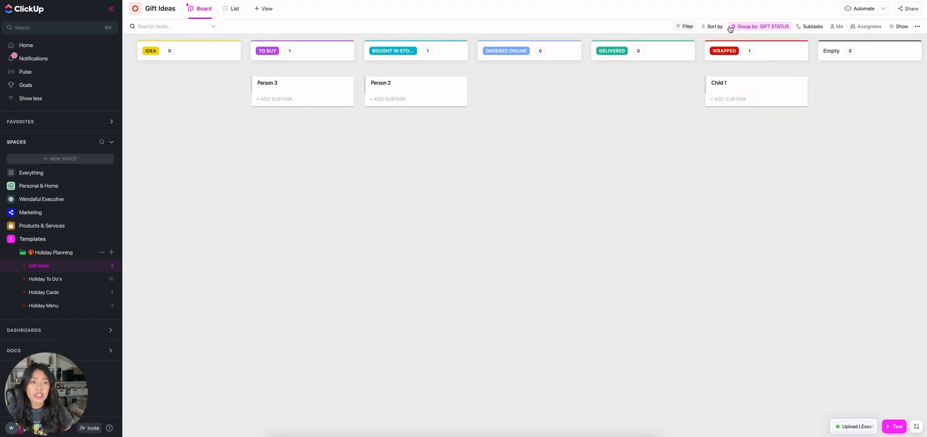
{"action": "left_click", "coordinate": [753, 26]}
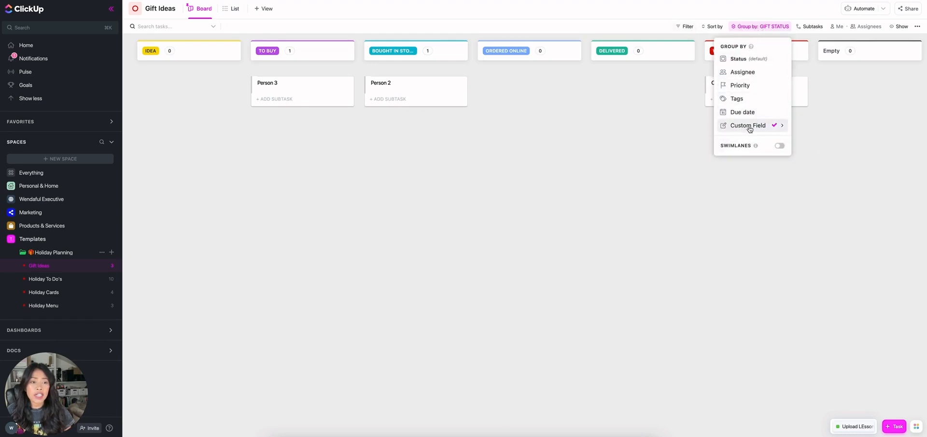
{"action": "mouse_move", "coordinate": [770, 130]}
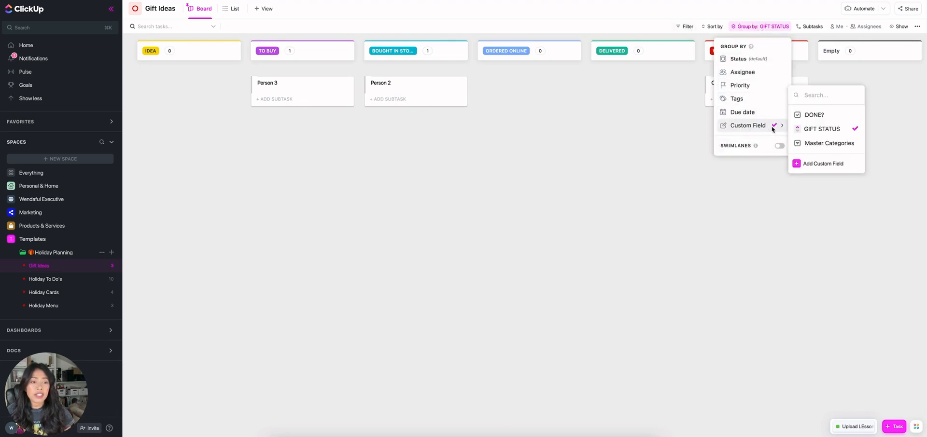
{"action": "left_click", "coordinate": [823, 126]}
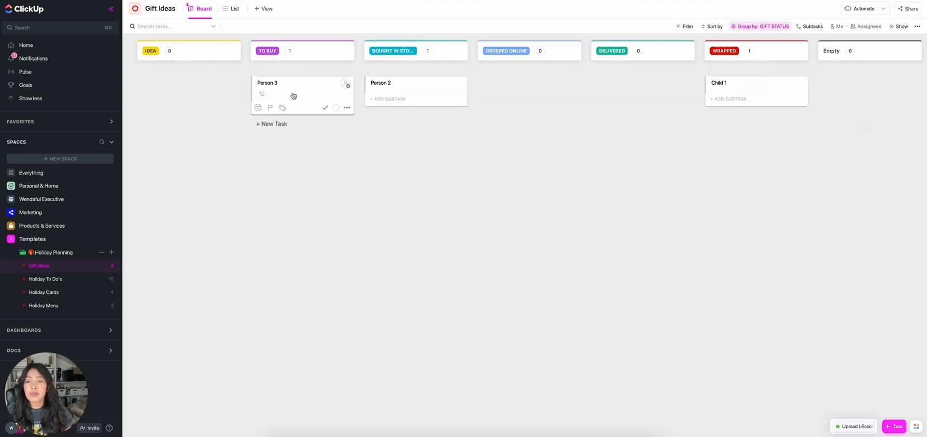
- Move the Person 3 card to Bought in Store on the board, and mark Child 1 as done in the list view
{"action": "left_click_drag", "start_coordinate": [289, 88], "coordinate": [381, 84]}
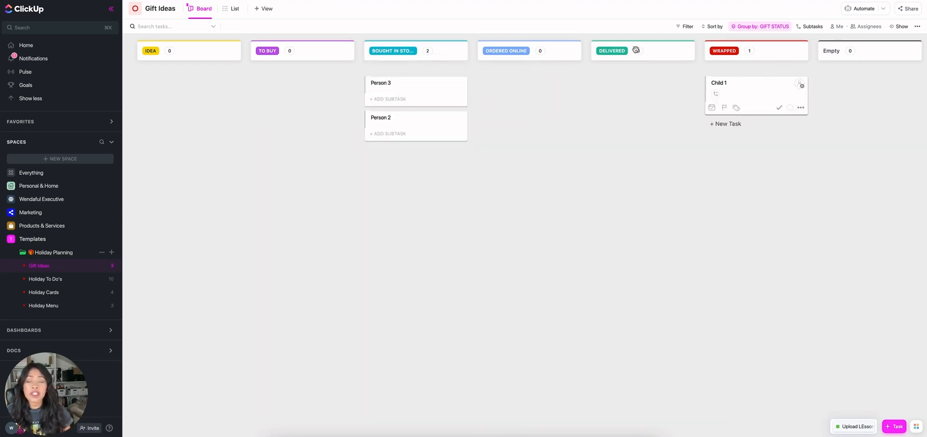
{"action": "left_click", "coordinate": [232, 9]}
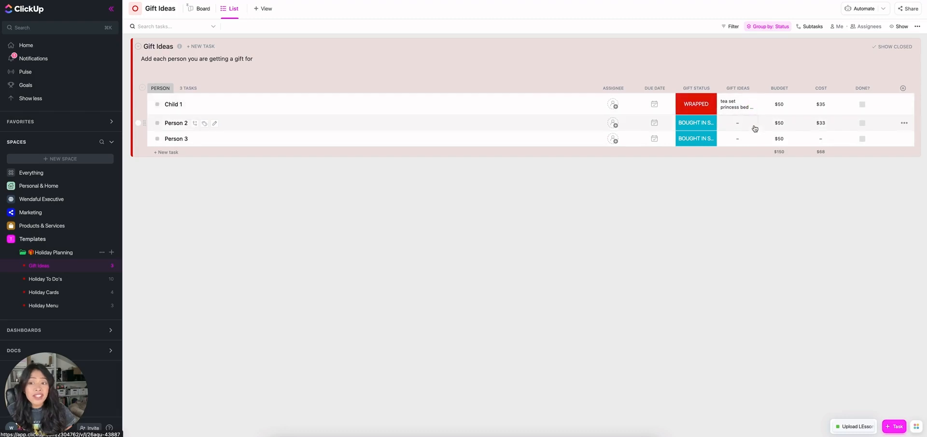
{"action": "left_click", "coordinate": [862, 107]}
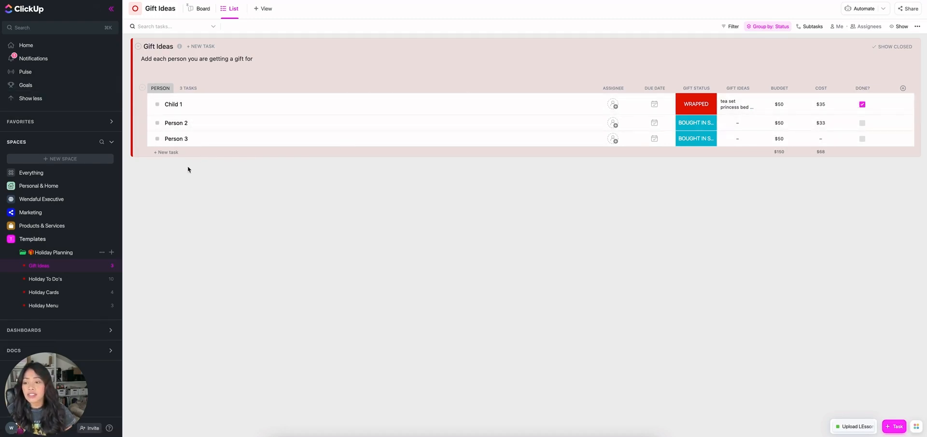
- Add the task "drive around to go see the christmas lights" to the Holiday To Do's list
{"action": "left_click", "coordinate": [40, 284]}
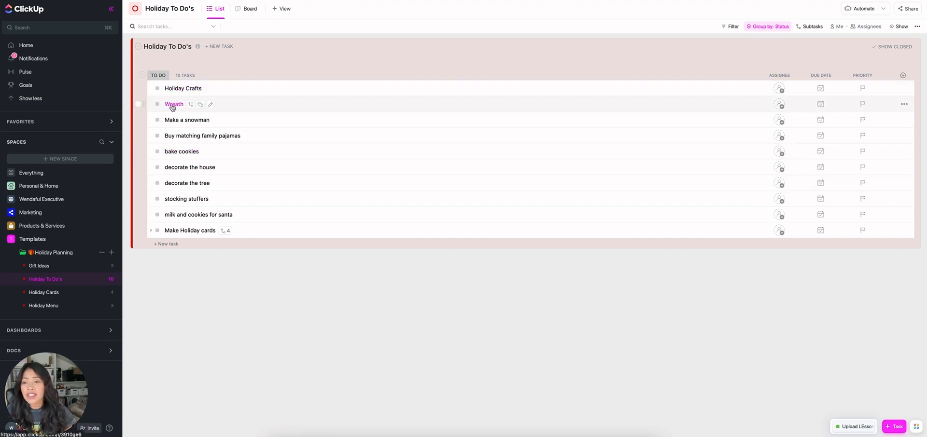
{"action": "left_click", "coordinate": [170, 248]}
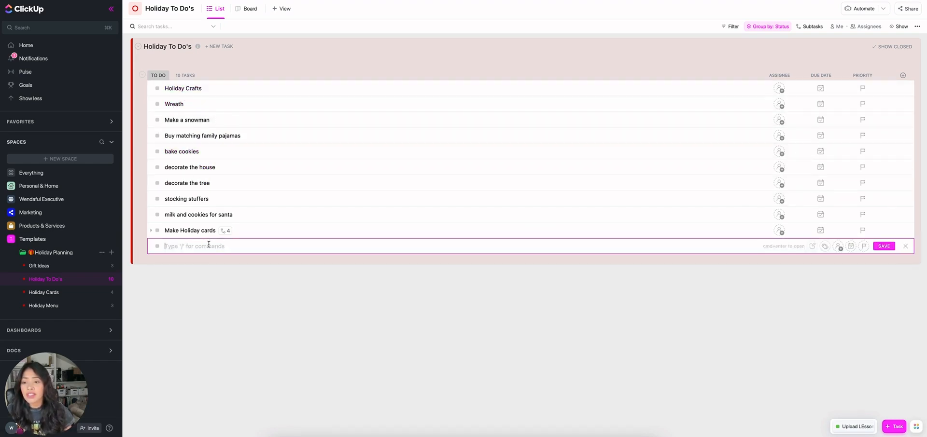
{"action": "type", "text": "drive around to go see the"}
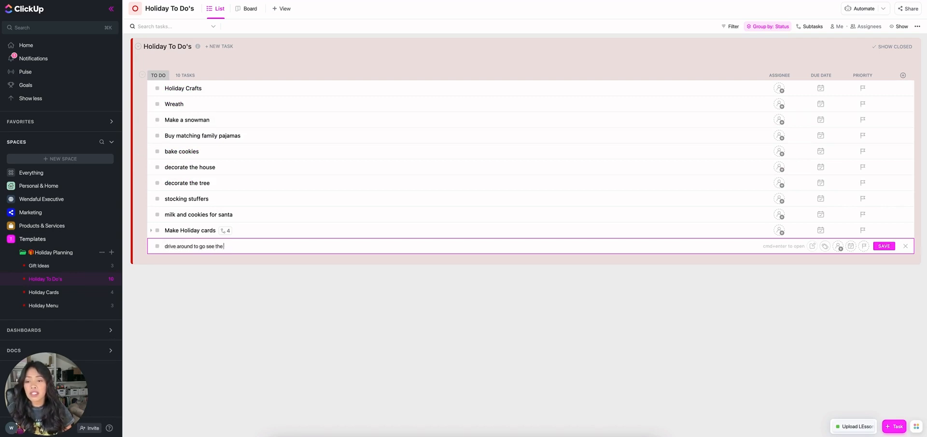
{"action": "type", "text": " christmas lights"}
{"action": "key", "text": "Return"}
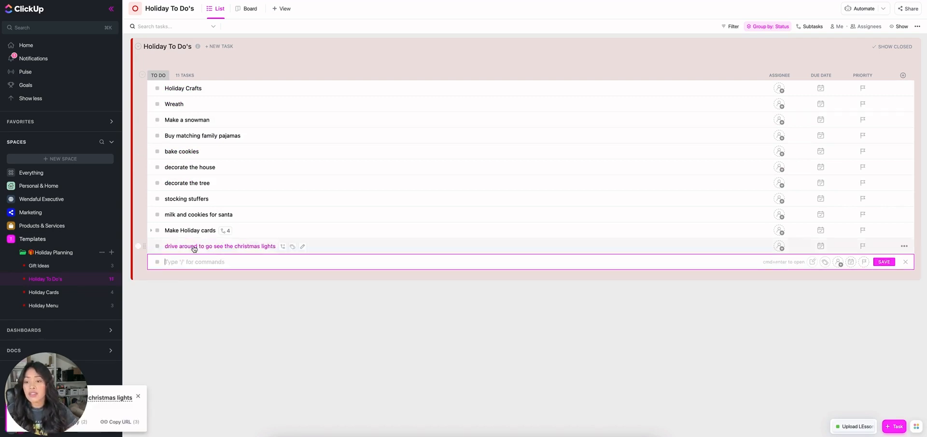
- Open the new christmas lights task, look over its details and description area, and close it
{"action": "left_click", "coordinate": [246, 245]}
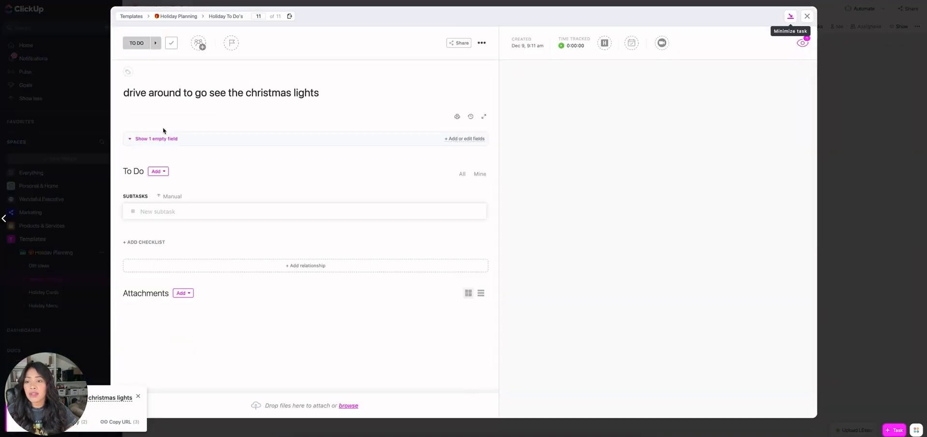
{"action": "left_click", "coordinate": [147, 118]}
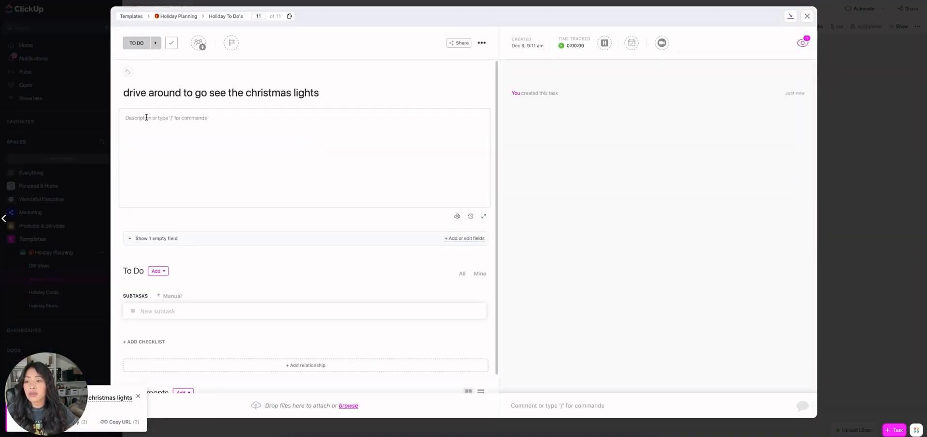
{"action": "left_click", "coordinate": [216, 124]}
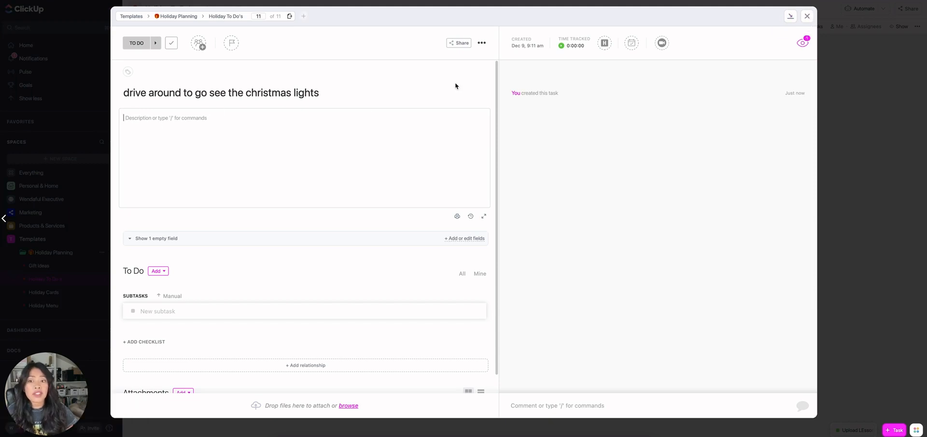
{"action": "left_click", "coordinate": [807, 16]}
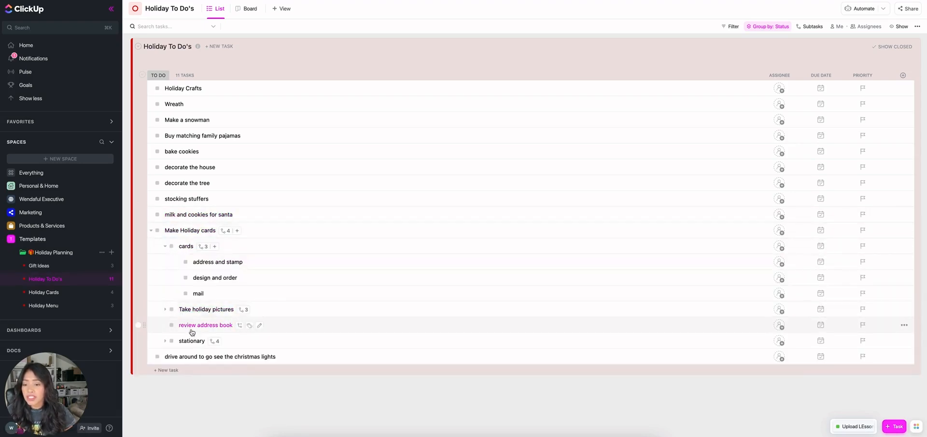
- Review the subtasks of the stationary item under Make Holiday cards and collapse them again
{"action": "left_click", "coordinate": [164, 342]}
{"action": "scroll", "coordinate": [165, 336], "scroll_direction": "down", "scroll_amount": 1}
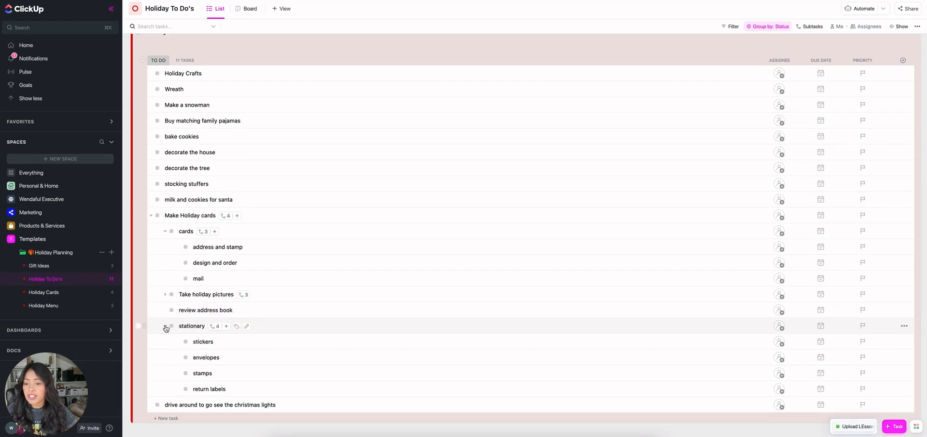
{"action": "left_click", "coordinate": [165, 328]}
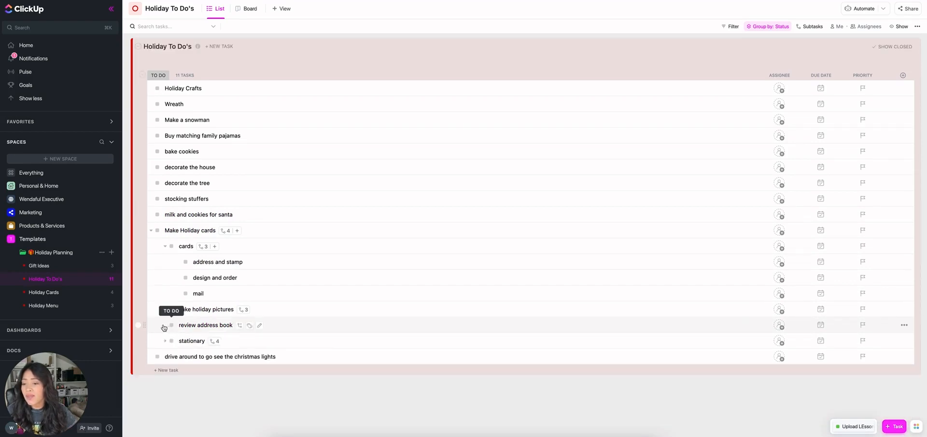
- Open the Holiday Cards list and review the holiday card status options for Person 1, leaving its status as is
{"action": "left_click", "coordinate": [69, 294]}
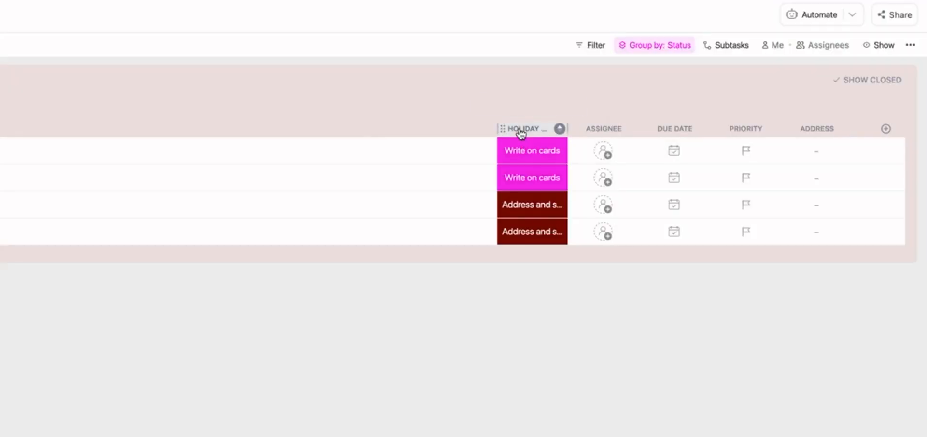
{"action": "left_click", "coordinate": [520, 149]}
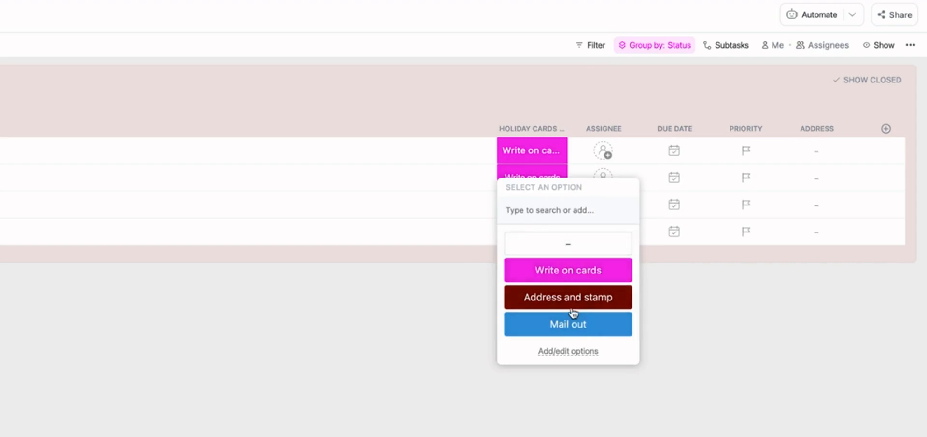
{"action": "left_click", "coordinate": [261, 320]}
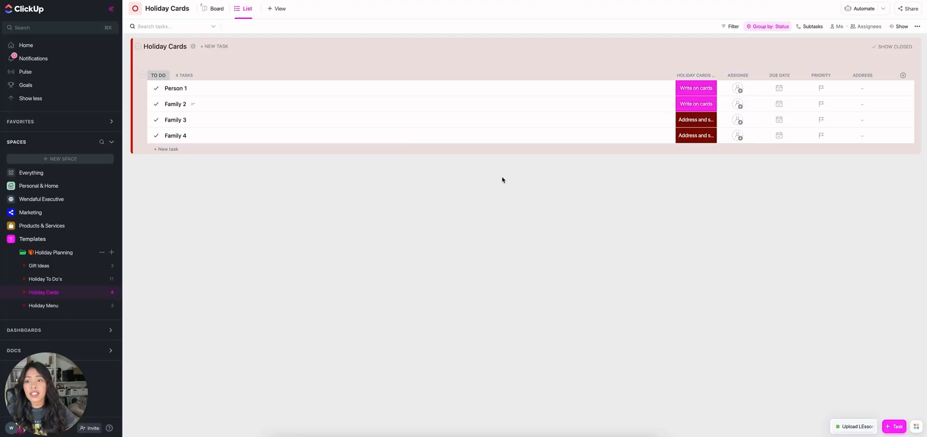
- Move the Family 2 card to Address and stamp on the Holiday Cards board and return to the list view
{"action": "left_click", "coordinate": [212, 12]}
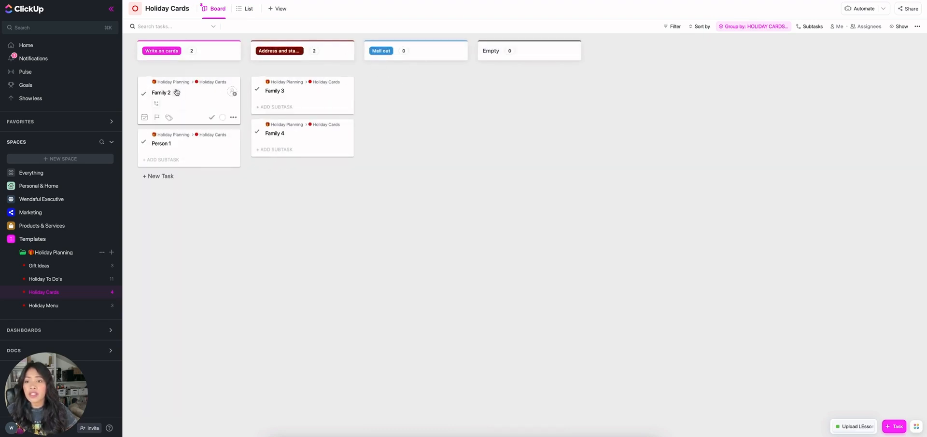
{"action": "left_click_drag", "start_coordinate": [176, 91], "coordinate": [245, 87]}
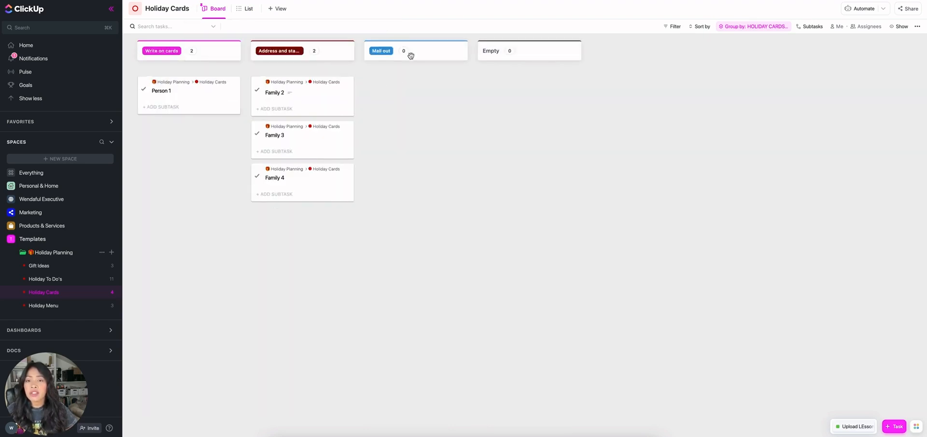
{"action": "left_click", "coordinate": [245, 8]}
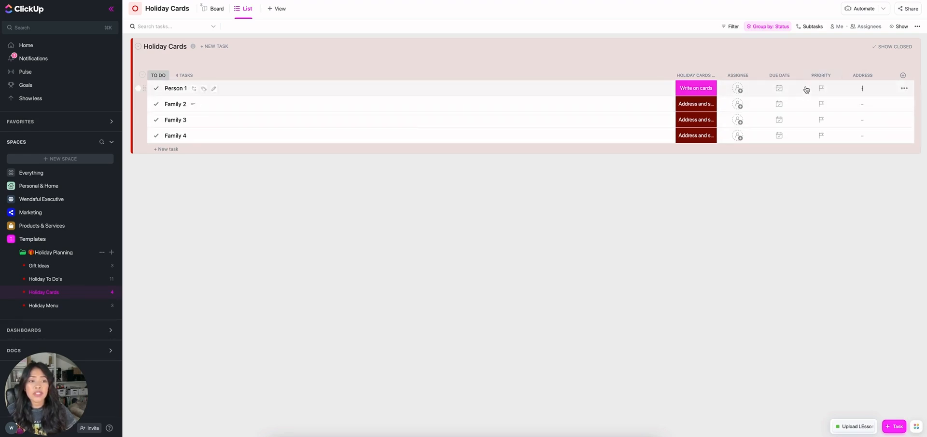
- Open the Holiday Menu list and review the status options for the Ham task, leaving its status as is
{"action": "left_click", "coordinate": [43, 305]}
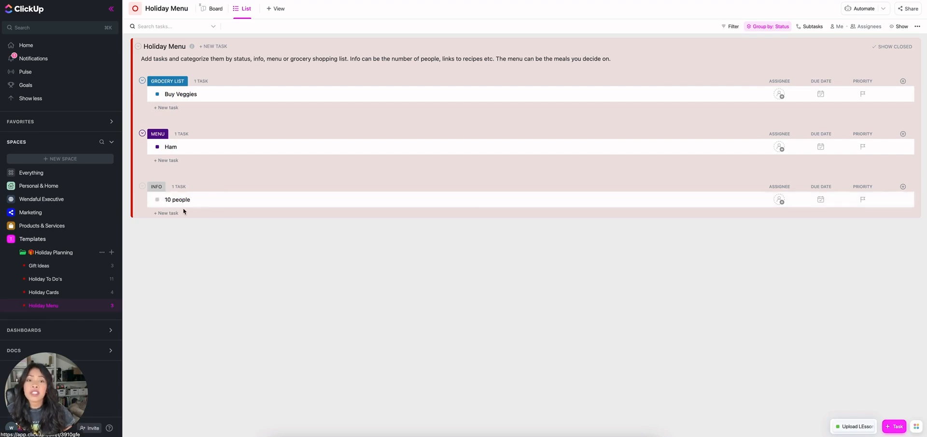
{"action": "left_click", "coordinate": [157, 148]}
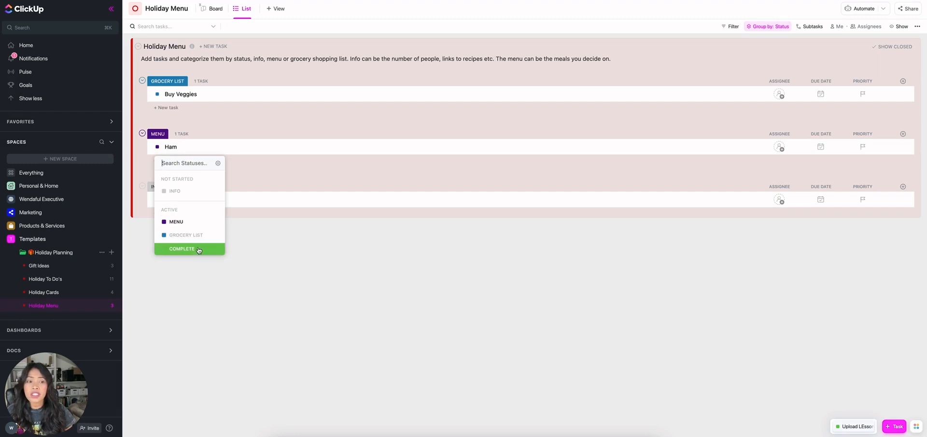
{"action": "left_click", "coordinate": [347, 247]}
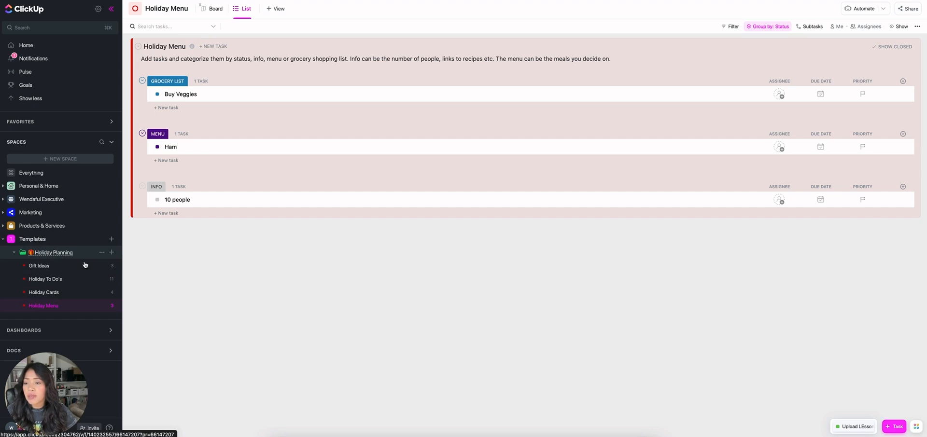
- Open the Holiday Planning folder and look through its gift ideas, to-do, holiday cards and menu lists together
{"action": "left_click", "coordinate": [73, 253]}
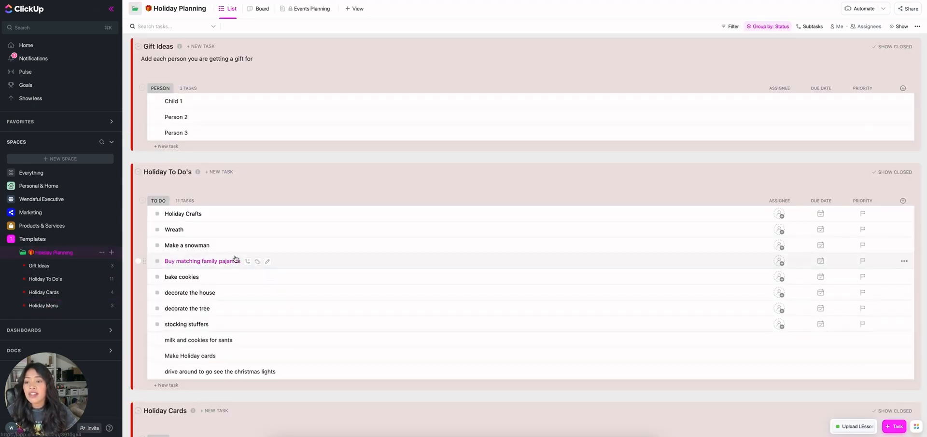
{"action": "scroll", "coordinate": [304, 250], "scroll_direction": "down", "scroll_amount": 5}
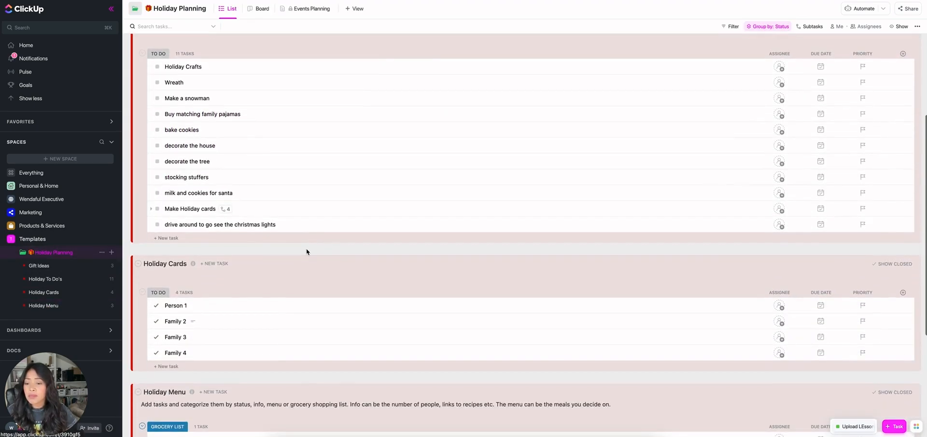
{"action": "scroll", "coordinate": [306, 250], "scroll_direction": "down", "scroll_amount": 4}
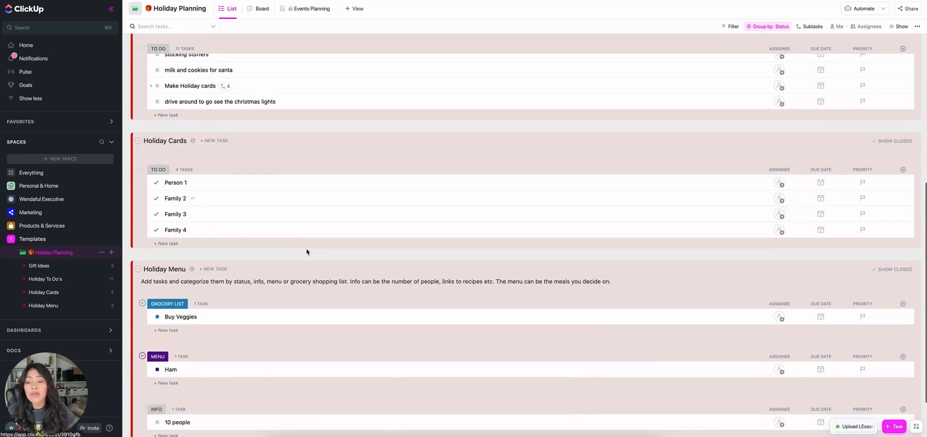
{"action": "scroll", "coordinate": [306, 250], "scroll_direction": "down", "scroll_amount": 2}
{"action": "scroll", "coordinate": [305, 250], "scroll_direction": "up", "scroll_amount": 10}
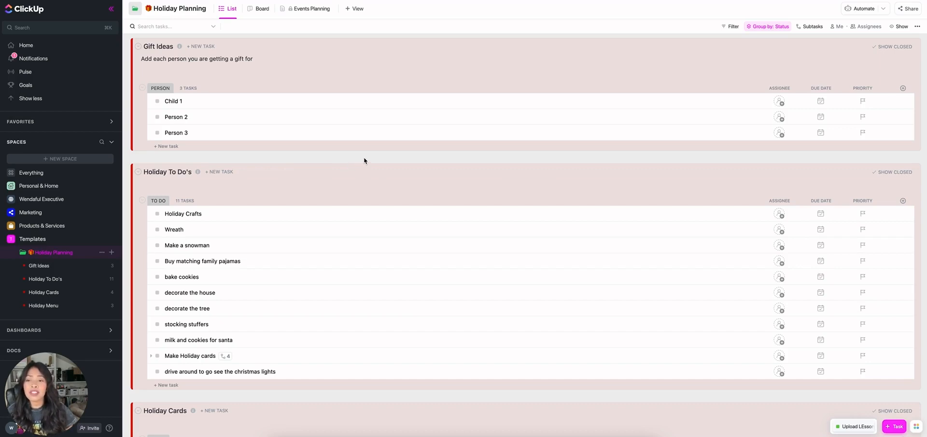
{"action": "scroll", "coordinate": [364, 160], "scroll_direction": "down", "scroll_amount": 4}
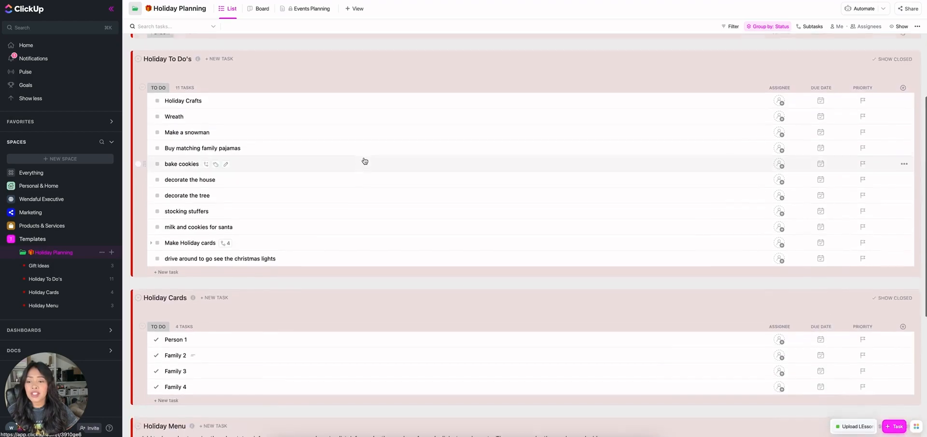
{"action": "scroll", "coordinate": [364, 161], "scroll_direction": "down", "scroll_amount": 3}
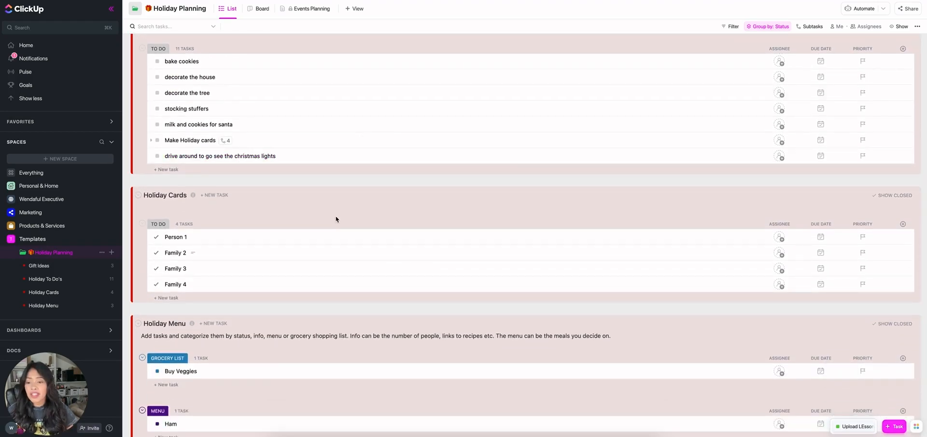
{"action": "scroll", "coordinate": [333, 233], "scroll_direction": "down", "scroll_amount": 1}
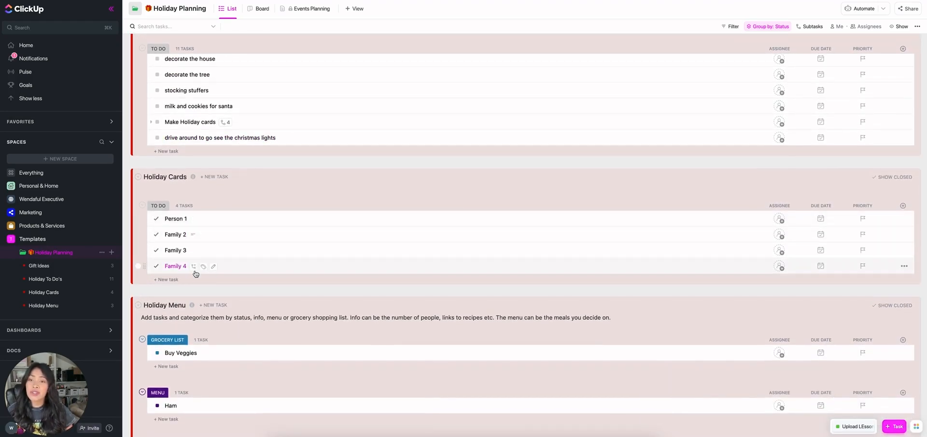
{"action": "scroll", "coordinate": [315, 241], "scroll_direction": "up", "scroll_amount": 3}
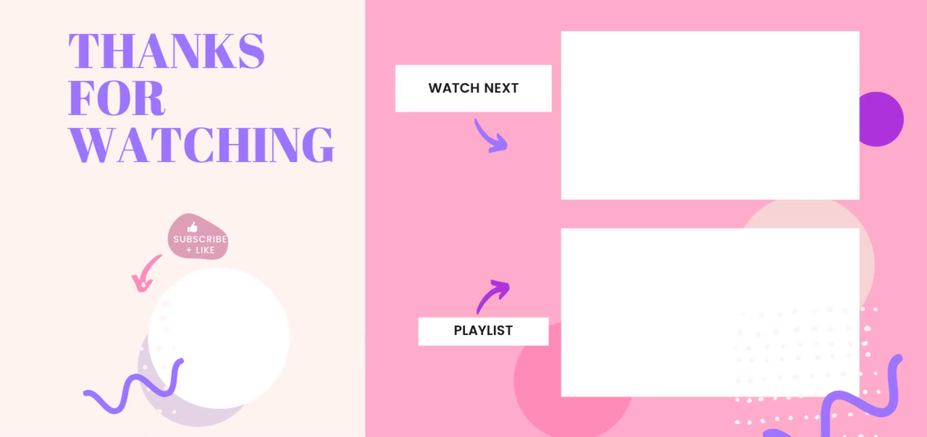